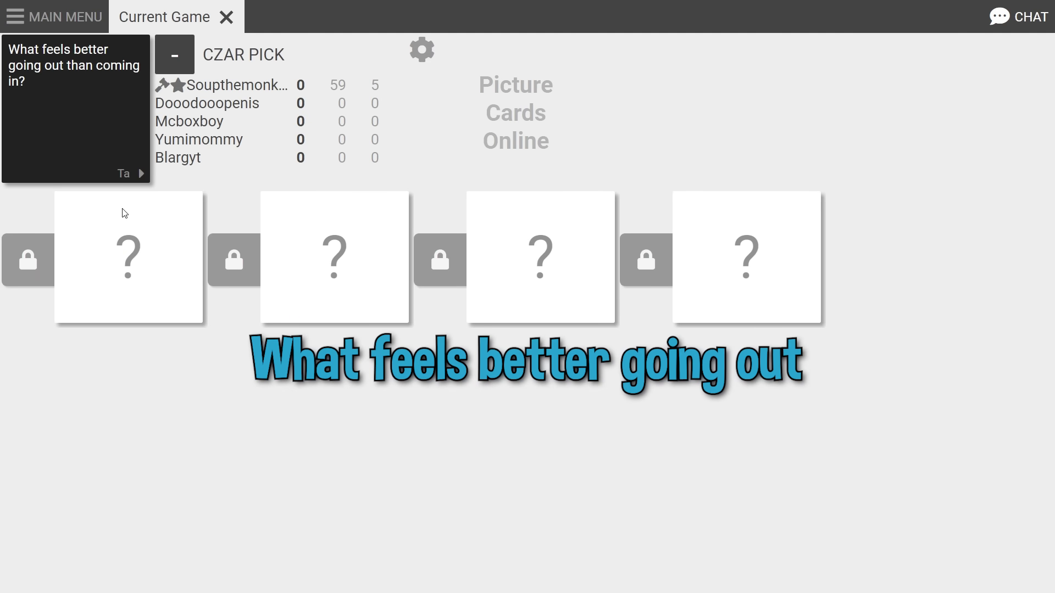
Reveal the first of the four face-down submissions in Czar Pick
{"action": "left_click", "coordinate": [143, 213]}
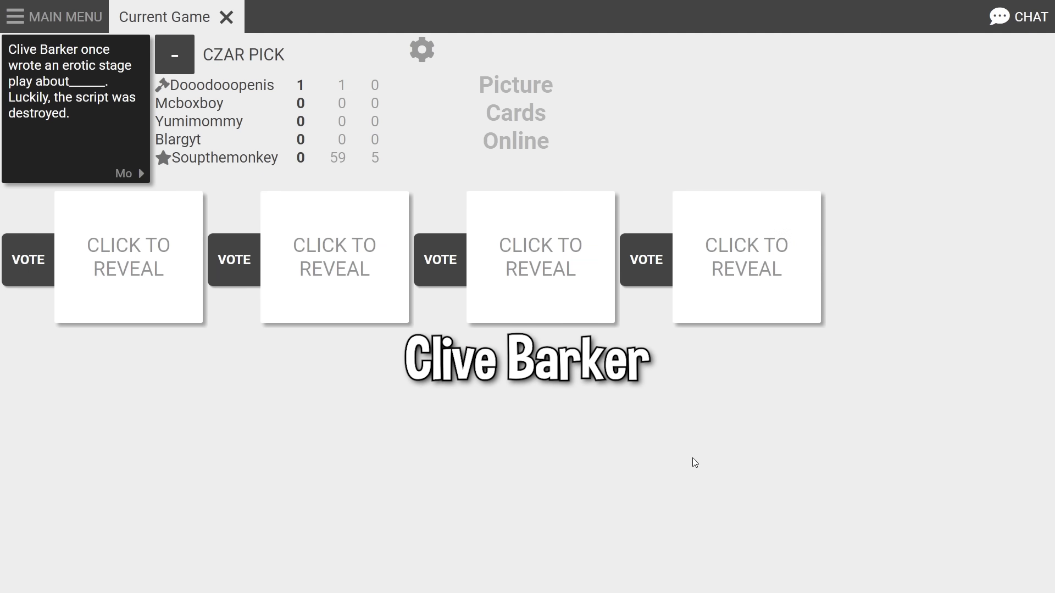
Reveal the first Clive Barker answer card, showing the Patrick meme
{"action": "left_click", "coordinate": [144, 215]}
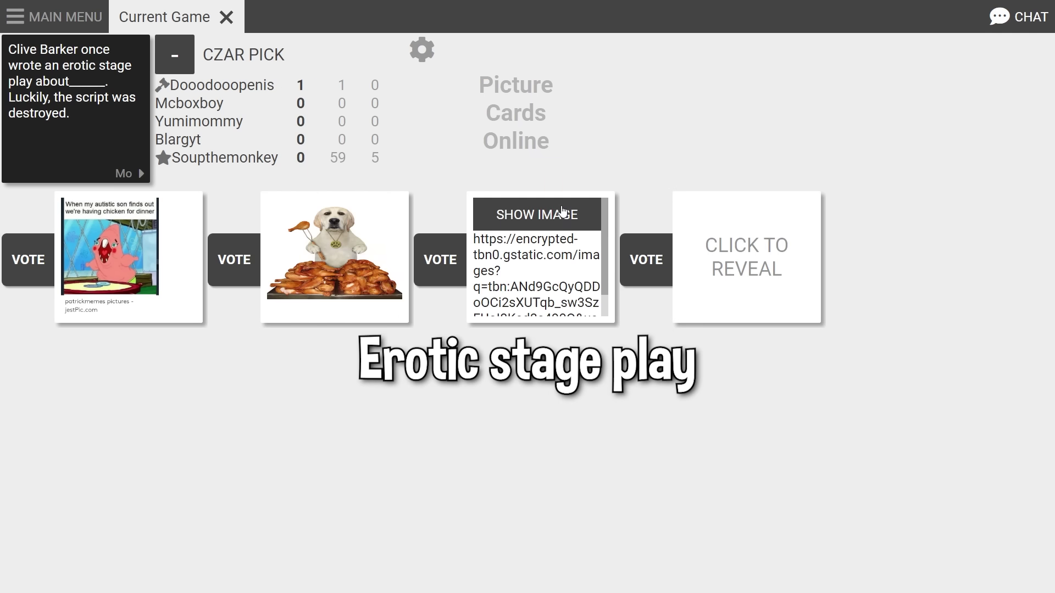
Show the picture on the third Clive Barker answer card
{"action": "left_click", "coordinate": [562, 213]}
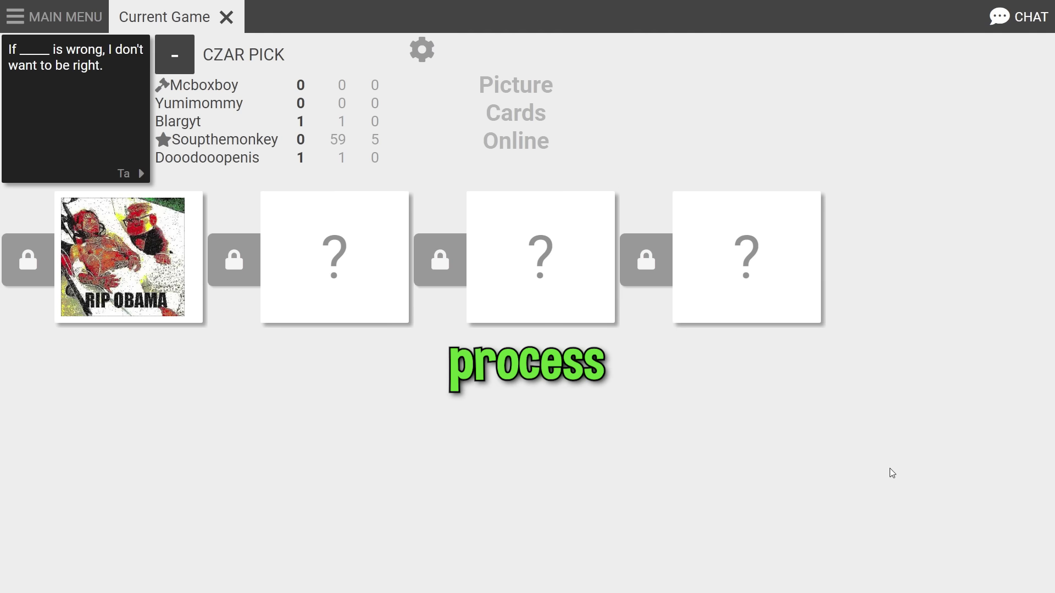
Reveal the second and third answers to the 'If ___ is wrong' prompt
{"action": "left_click", "coordinate": [358, 216]}
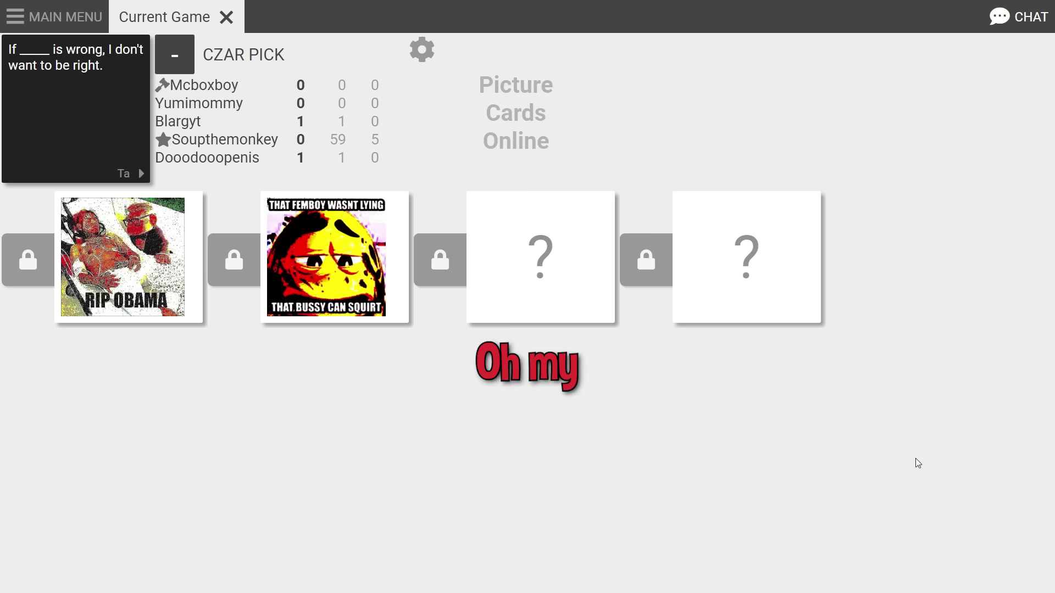
{"action": "double_click", "coordinate": [916, 448]}
{"action": "left_click", "coordinate": [896, 444]}
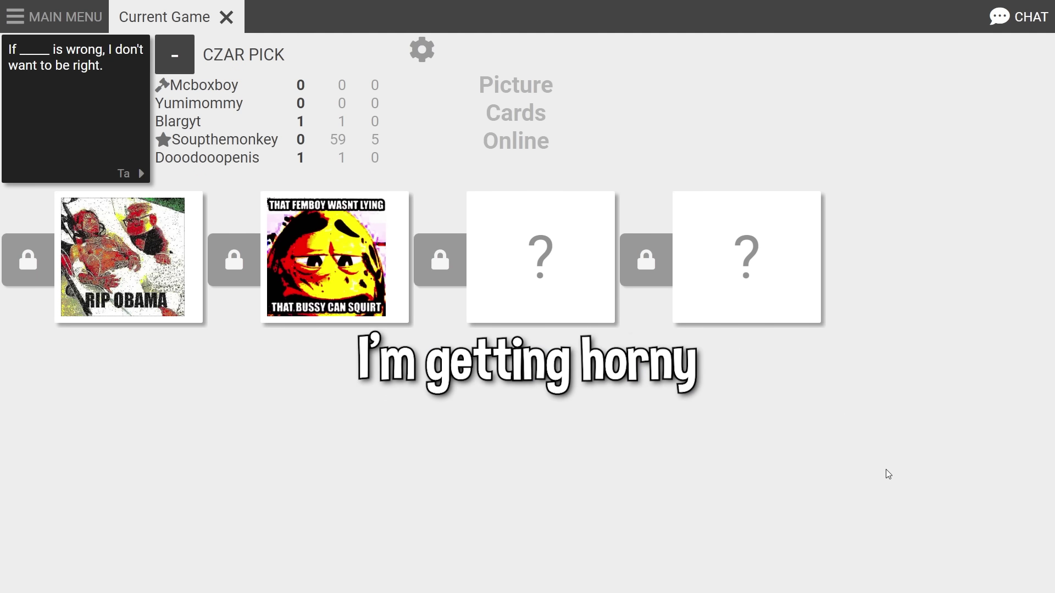
{"action": "left_click", "coordinate": [539, 207]}
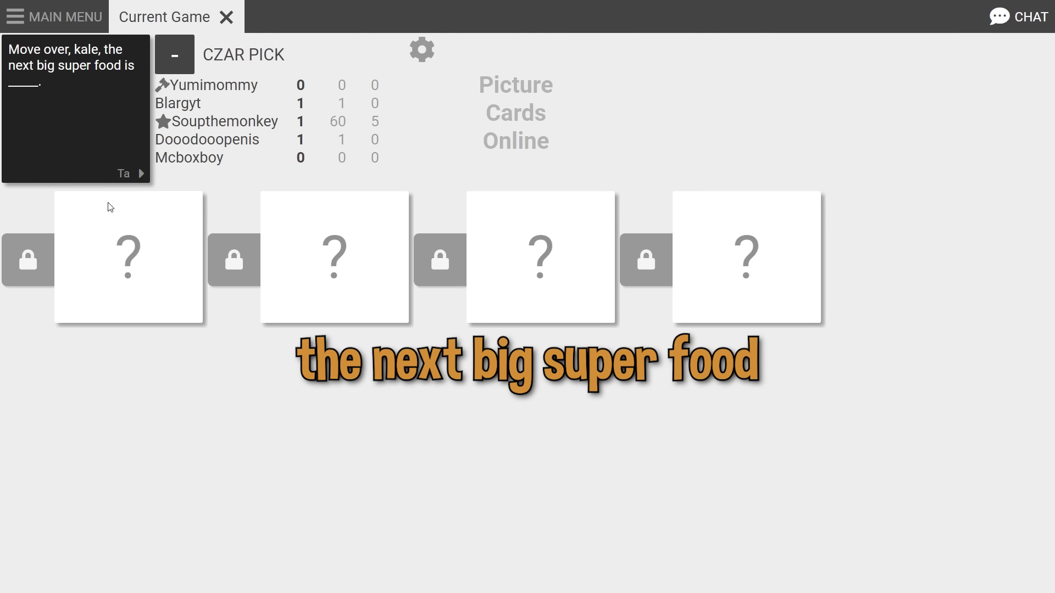
Reveal all four answer cards for the super food prompt
{"action": "left_click", "coordinate": [159, 239]}
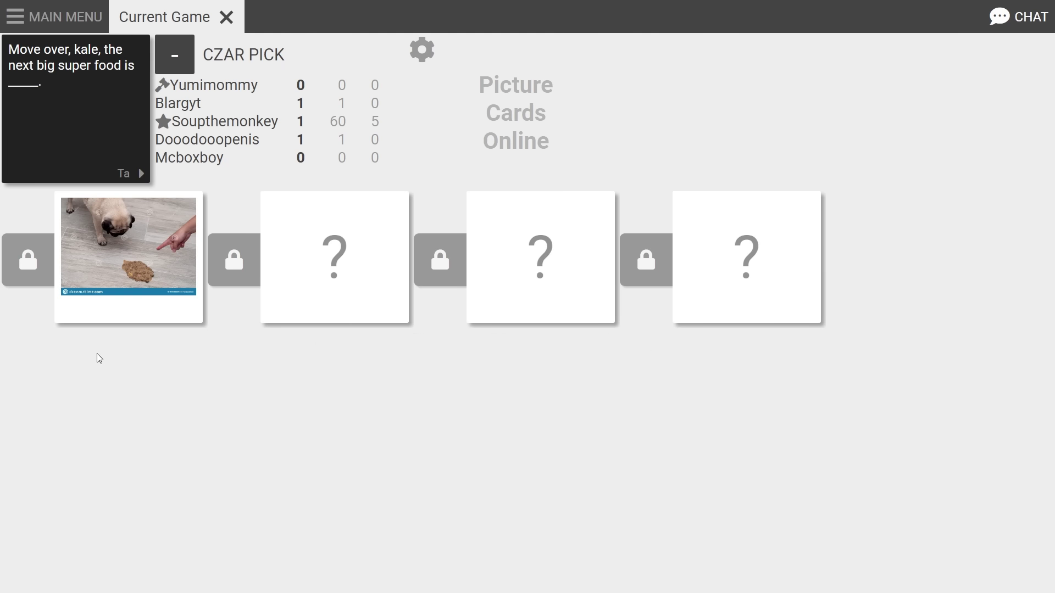
{"action": "left_click", "coordinate": [360, 219]}
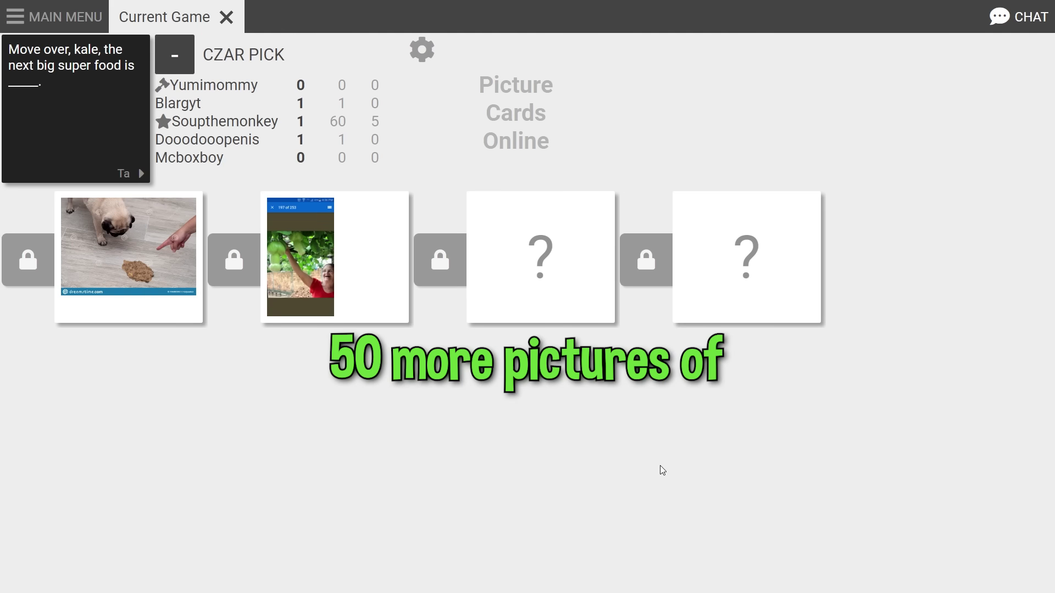
{"action": "left_click", "coordinate": [610, 267]}
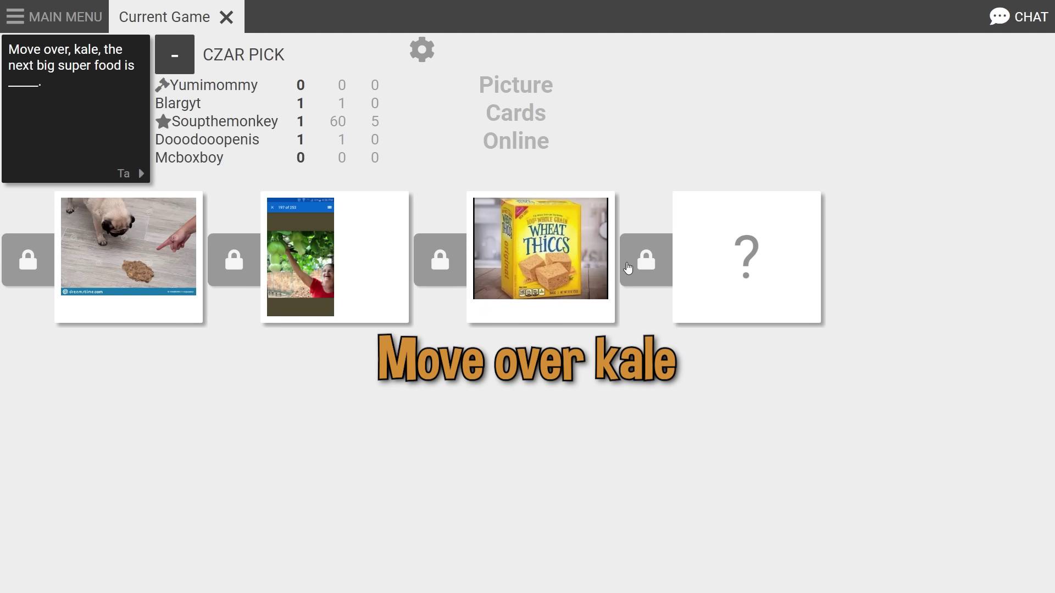
{"action": "left_click", "coordinate": [752, 222]}
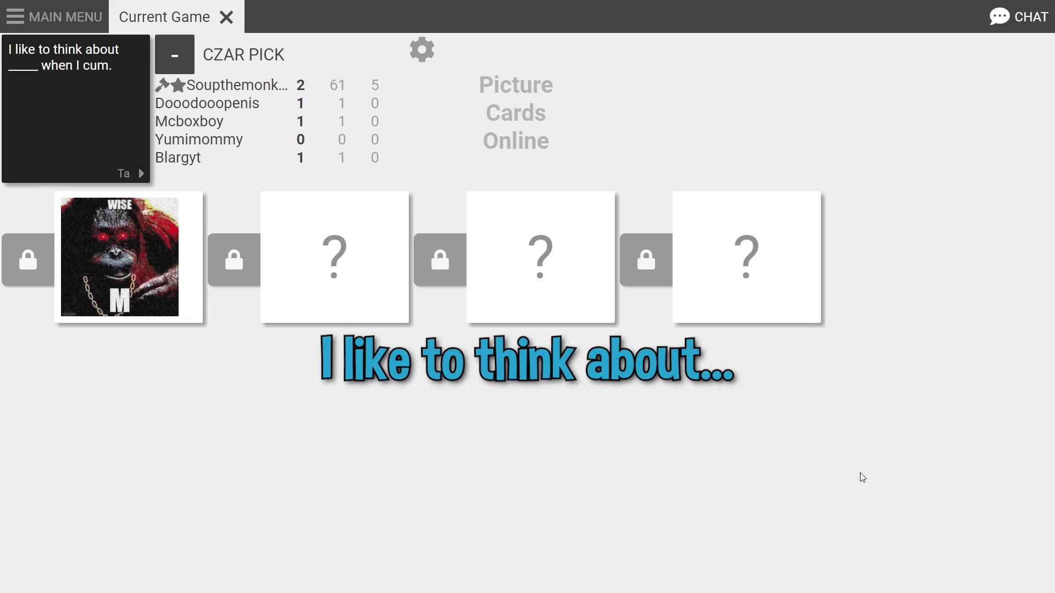
Load the image on the second answer card
{"action": "left_click", "coordinate": [321, 213]}
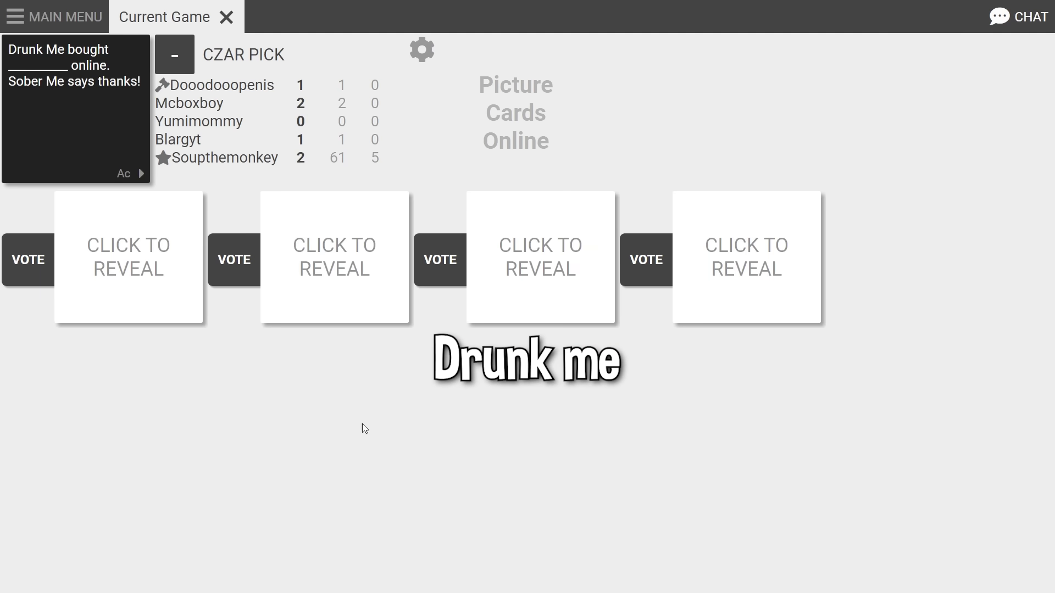
Reveal the first two Drunk Me answers and vote the third as winner
{"action": "left_click", "coordinate": [150, 215]}
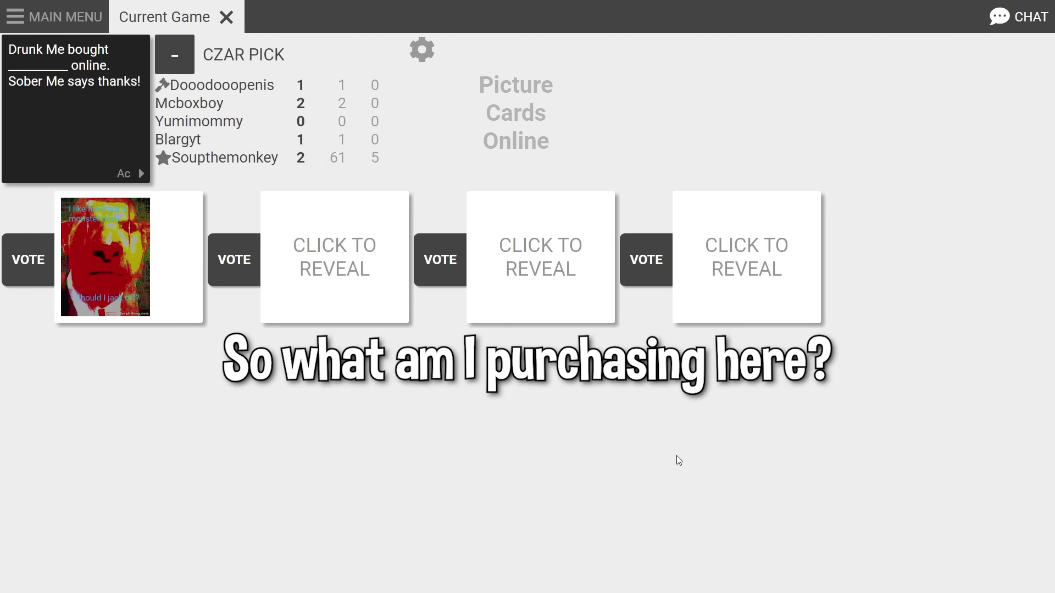
{"action": "left_click", "coordinate": [358, 215]}
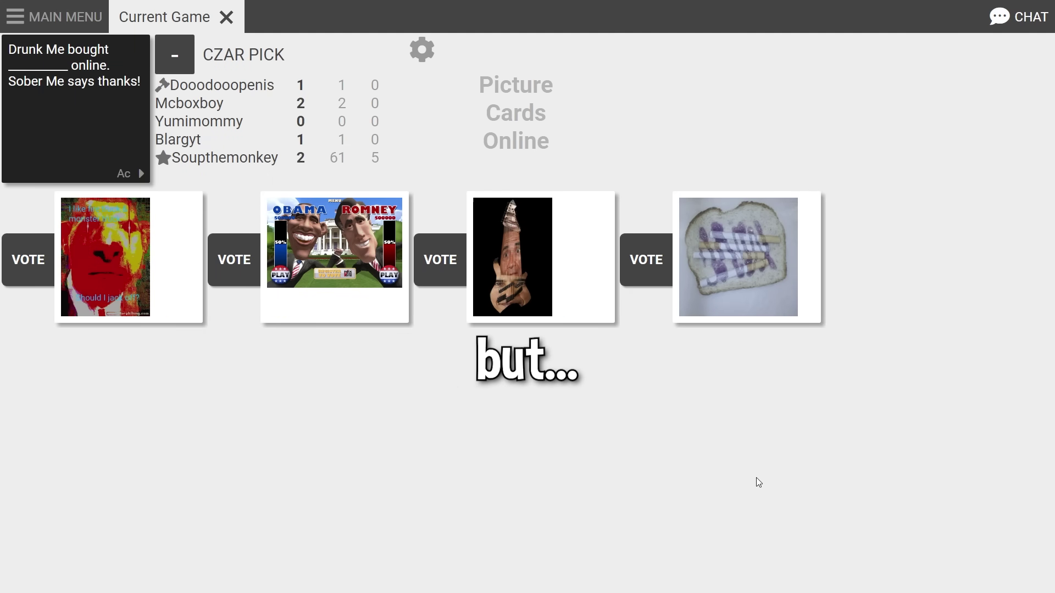
{"action": "left_click", "coordinate": [439, 272]}
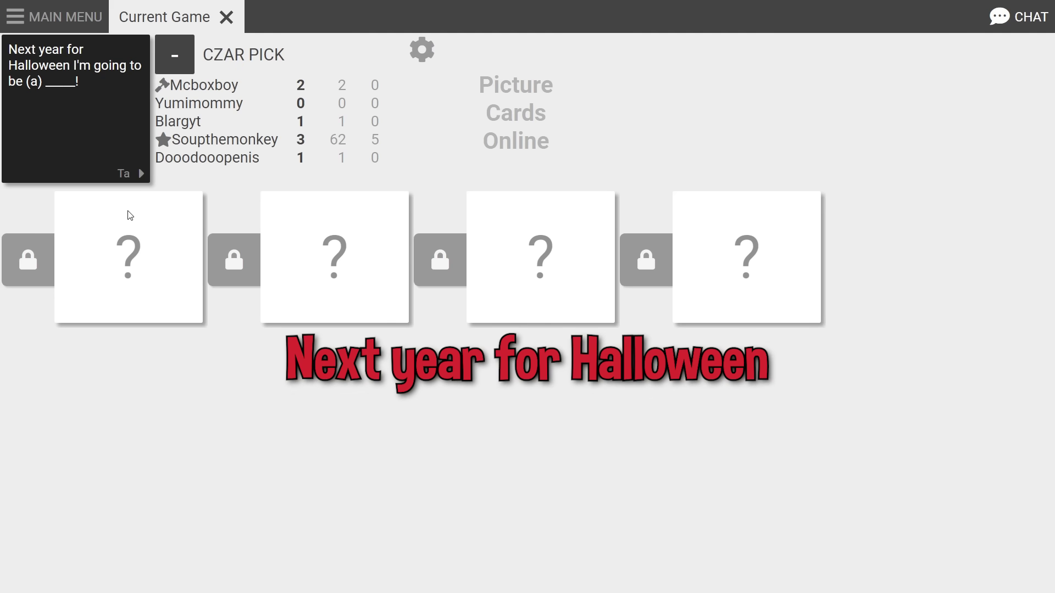
Reveal the images on the first and third Halloween answer cards
{"action": "left_click", "coordinate": [136, 218]}
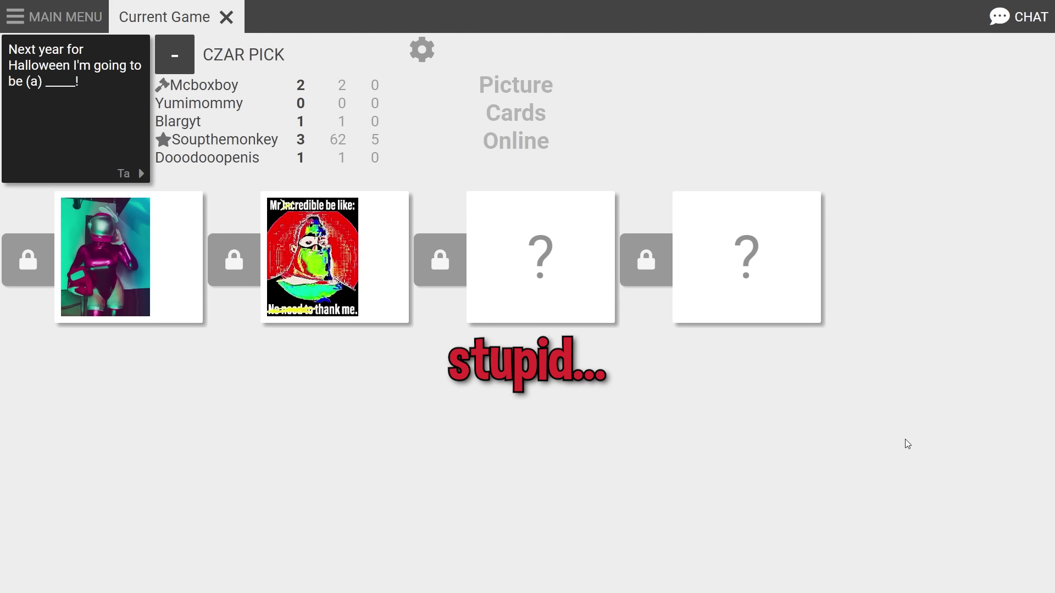
{"action": "left_click", "coordinate": [546, 219]}
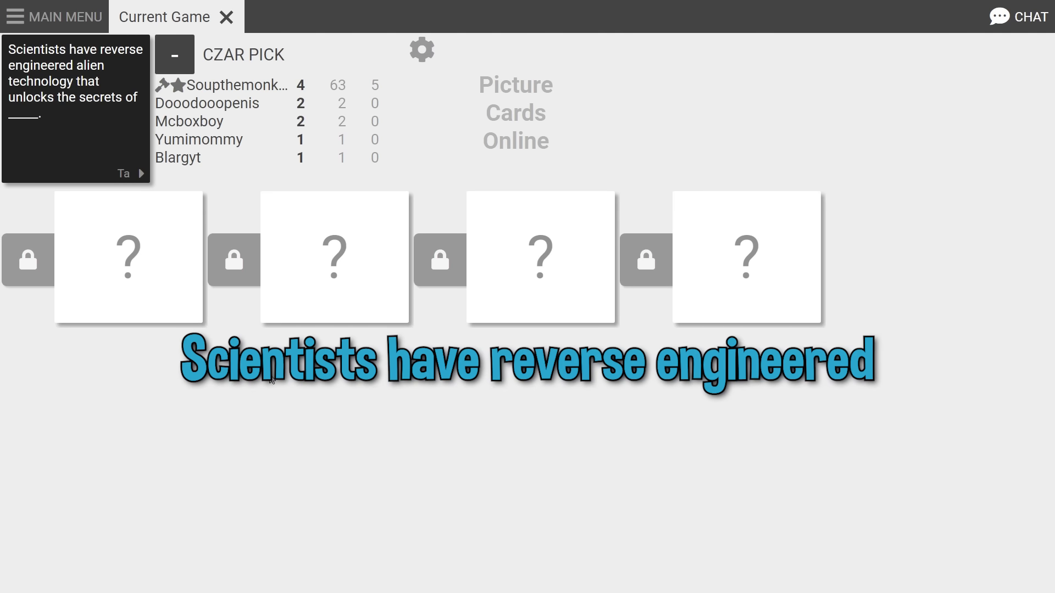
Reveal the first answer to the alien technology prompt
{"action": "left_click", "coordinate": [139, 213]}
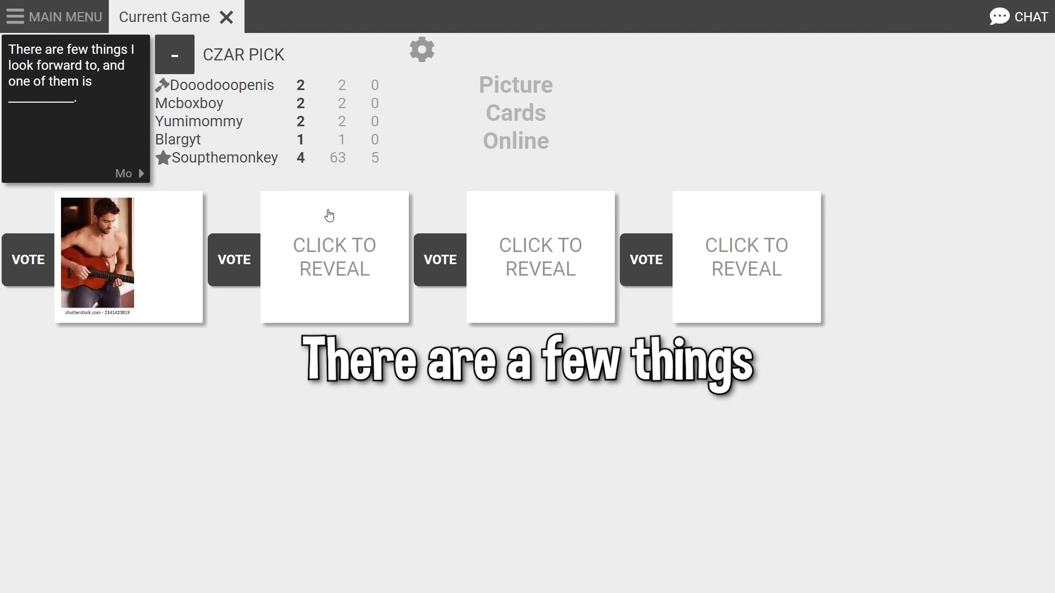
Reveal the second answer to the few-things-I-look-forward-to prompt
{"action": "left_click", "coordinate": [338, 221]}
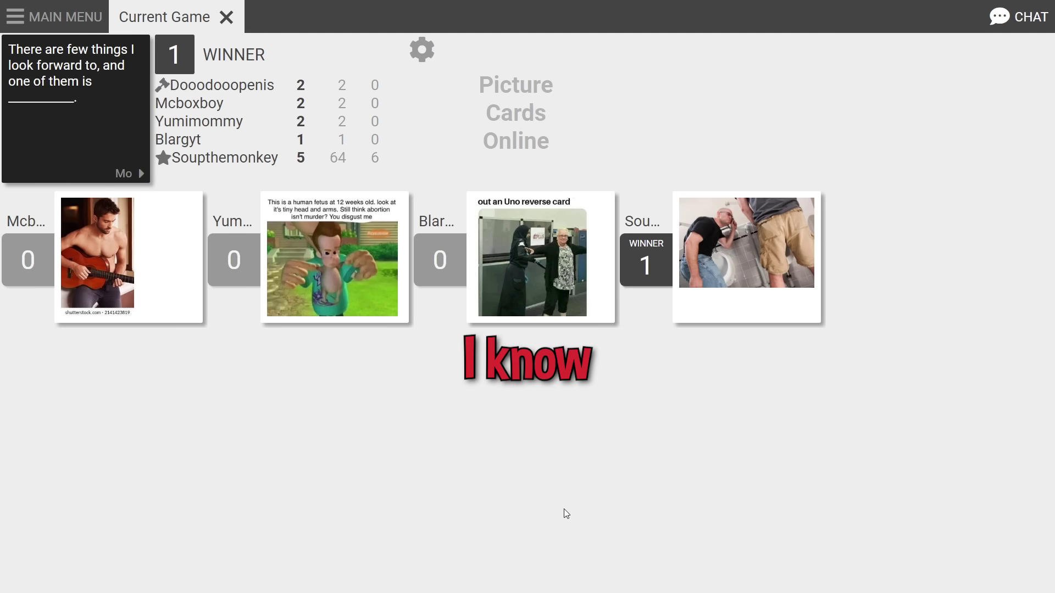
Dismiss the end-of-game trophy popup to return to the reset lobby
{"action": "left_click", "coordinate": [630, 219]}
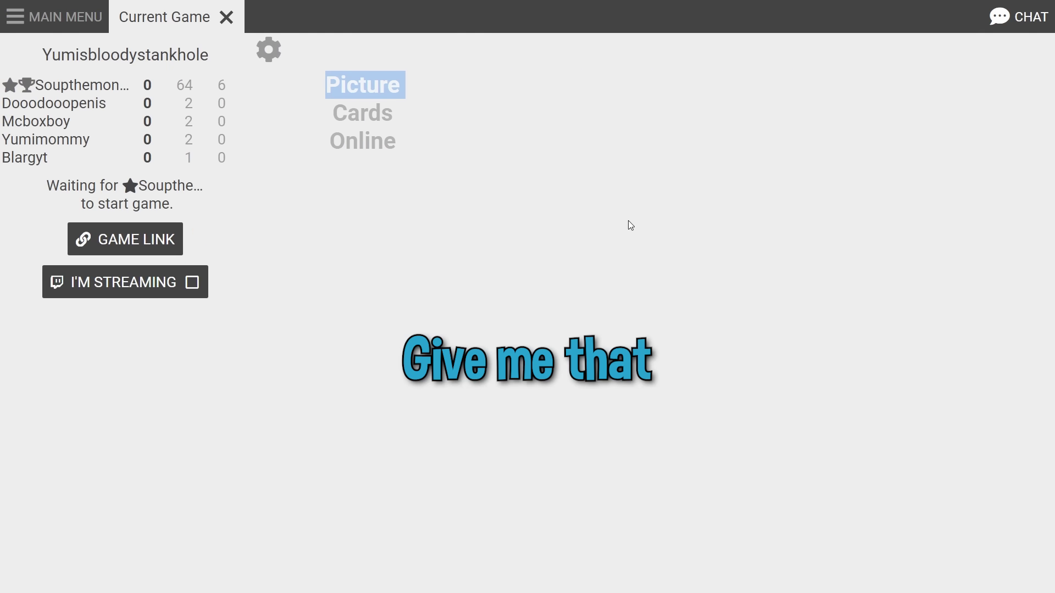